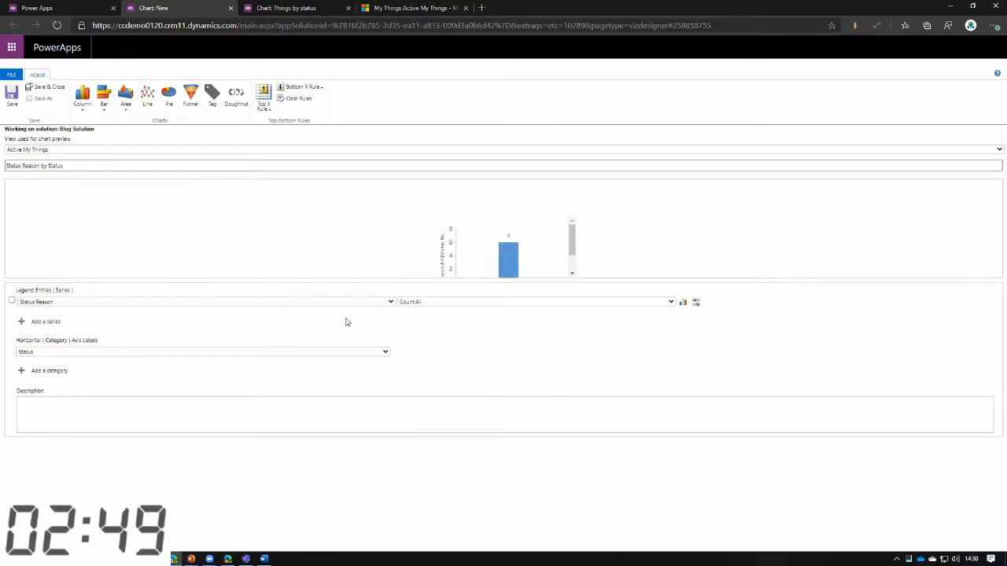
Set the new chart's horizontal category to Created On, then save and close the chart
click(124, 353)
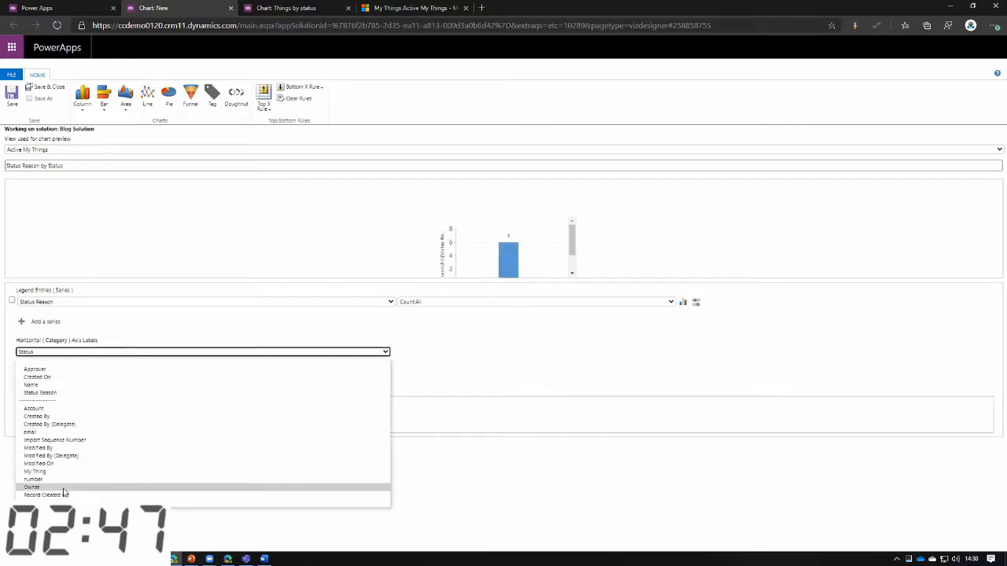
click(59, 377)
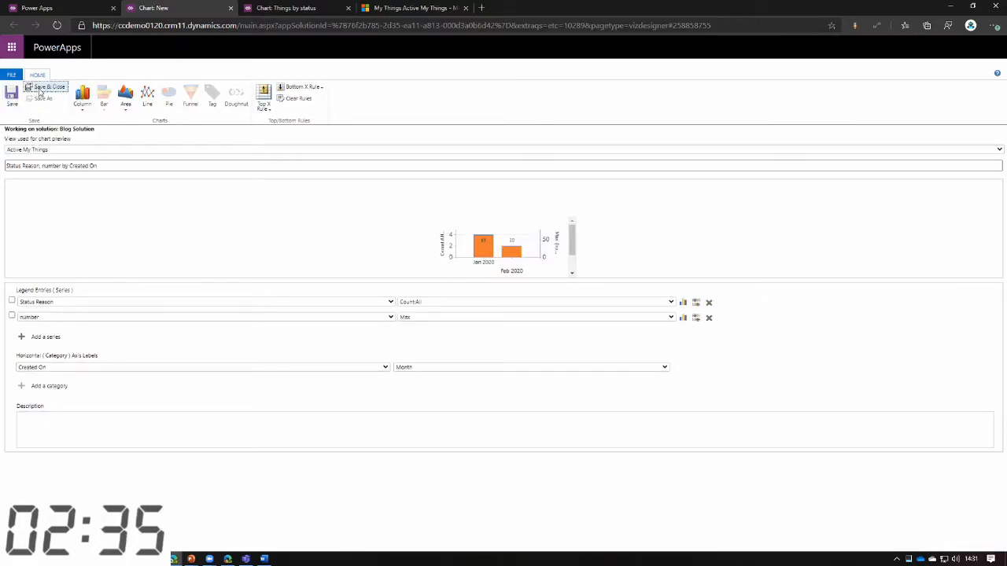
click(39, 91)
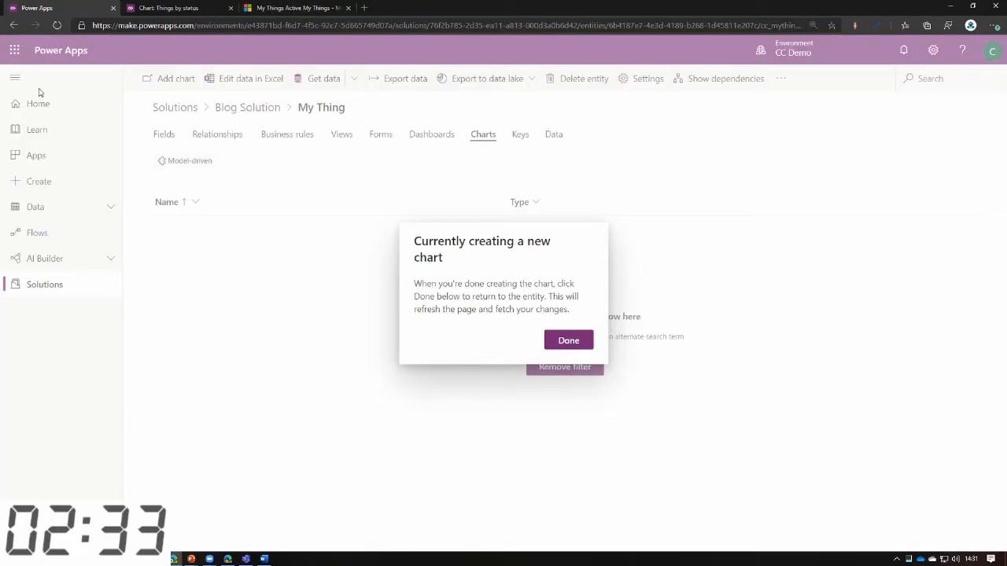
click(568, 340)
Switch to the My Things list in Dynamics 365 and inspect the bars of the Status Reason, number by Created On chart
click(292, 8)
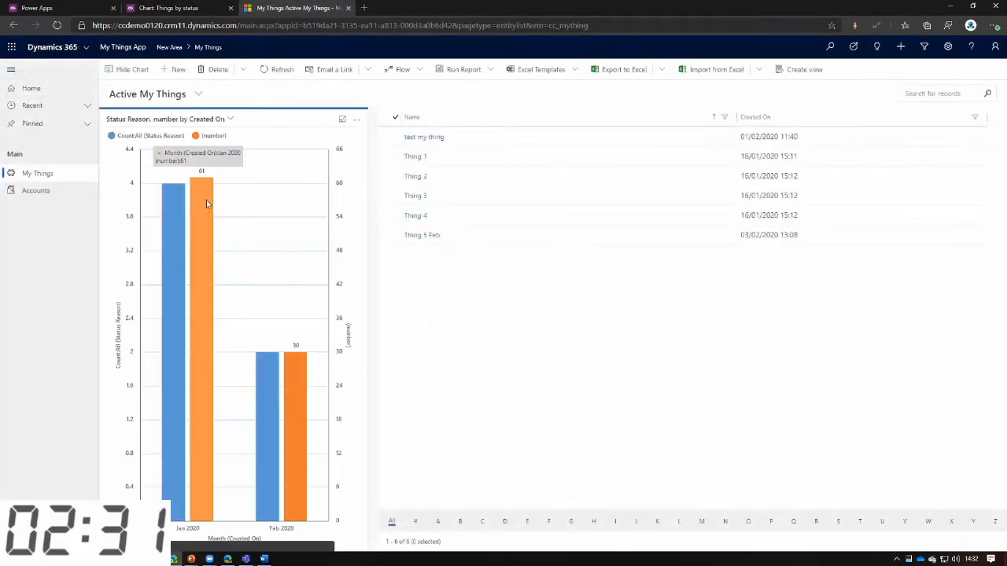
click(230, 119)
click(231, 122)
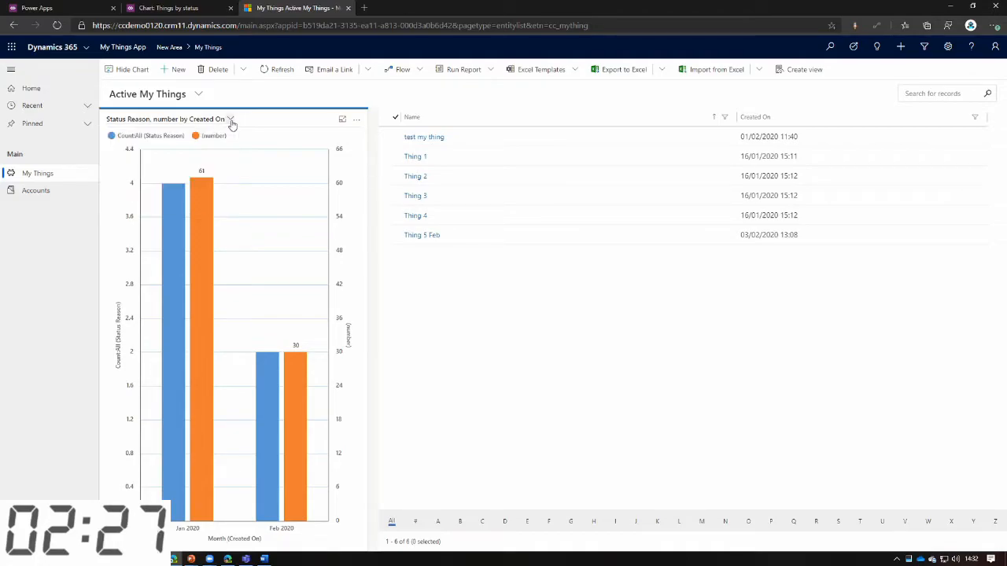
mouse_move(277, 393)
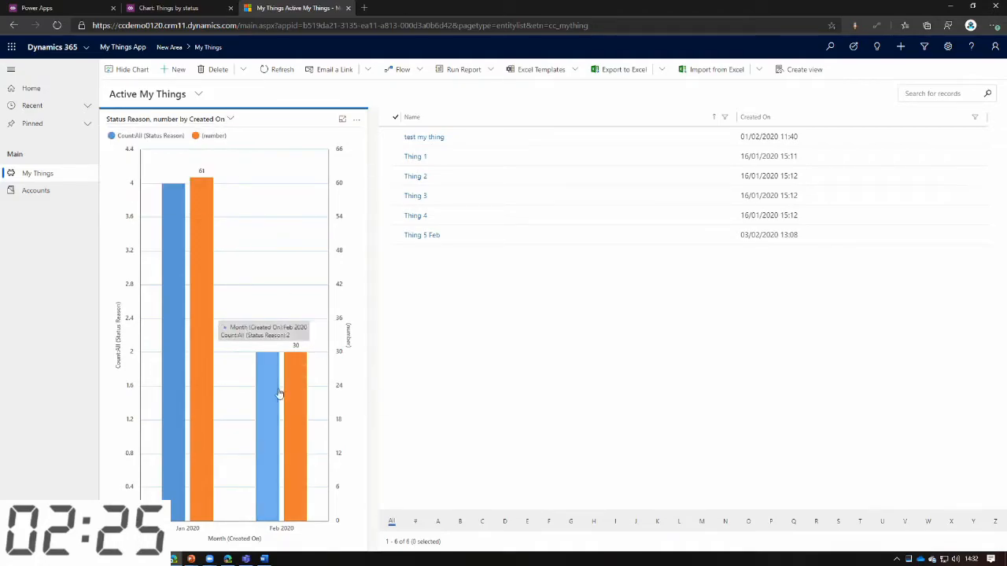
mouse_move(208, 213)
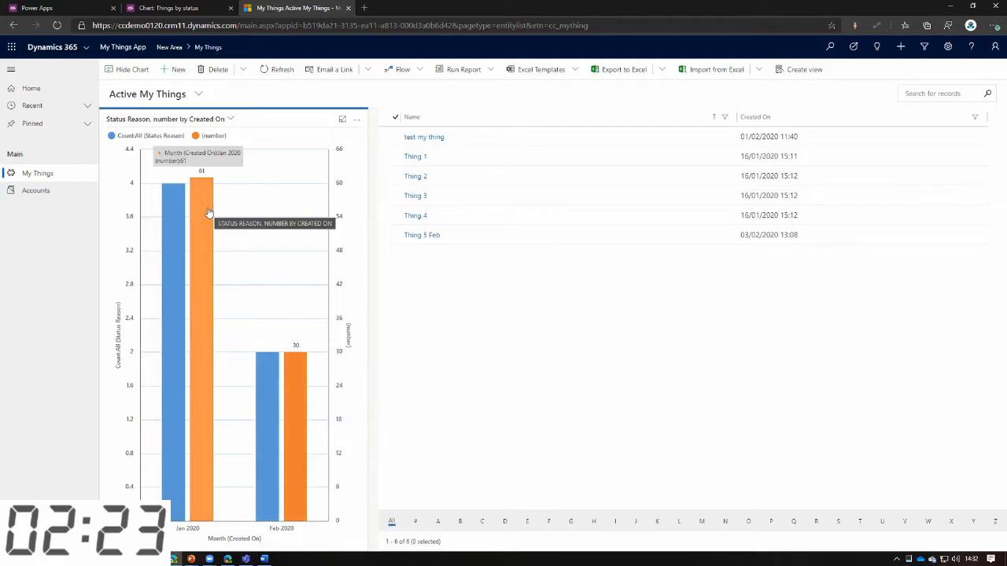
Filter the My Things records by the Jan 2020 number bar, then by the Feb 2020 status reason bar
click(209, 213)
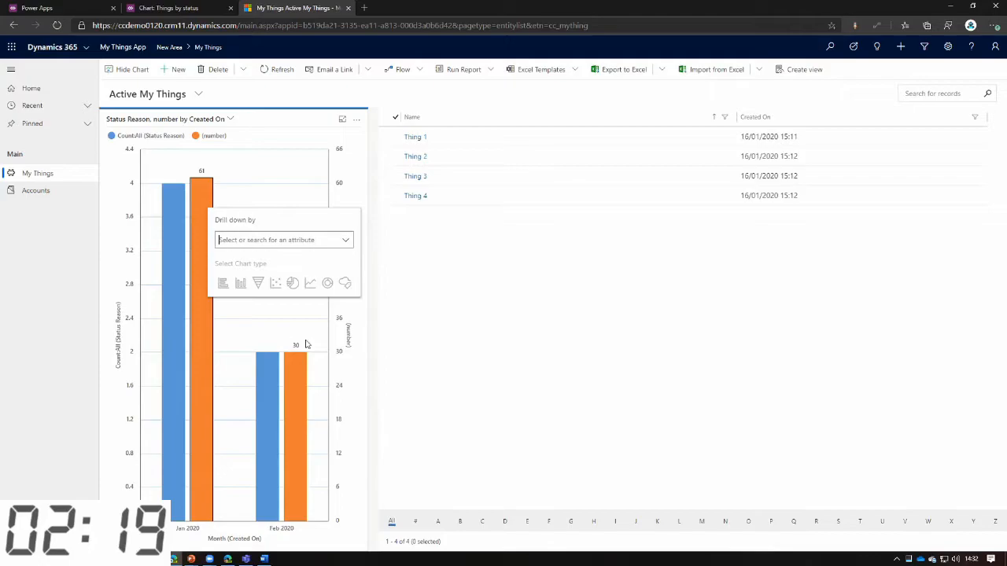
click(365, 218)
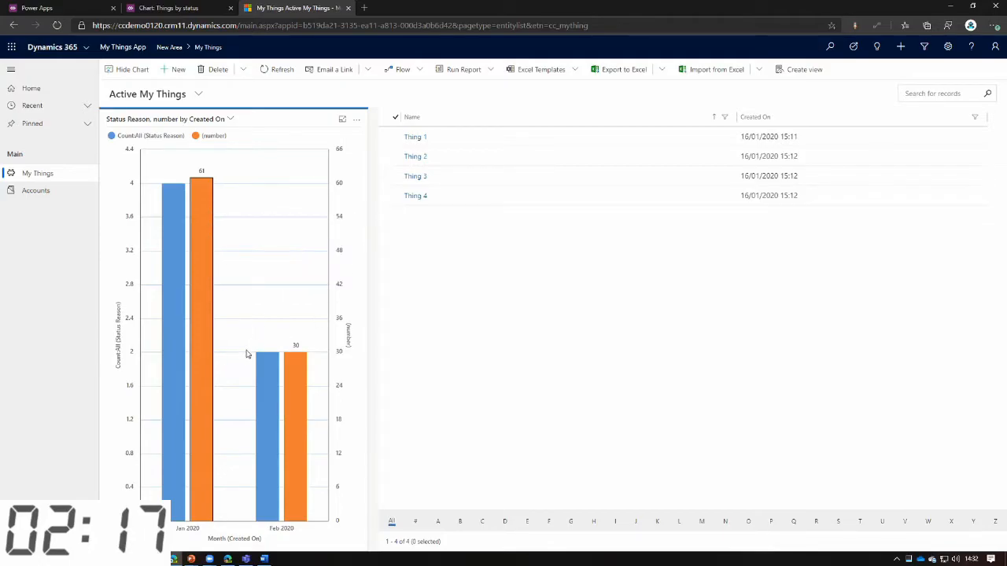
click(266, 364)
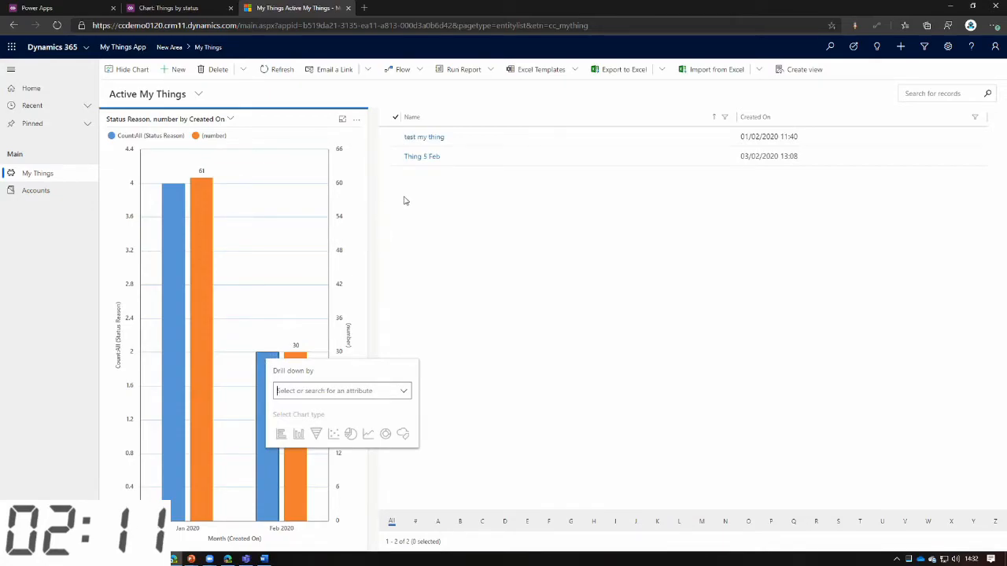
key(Escape)
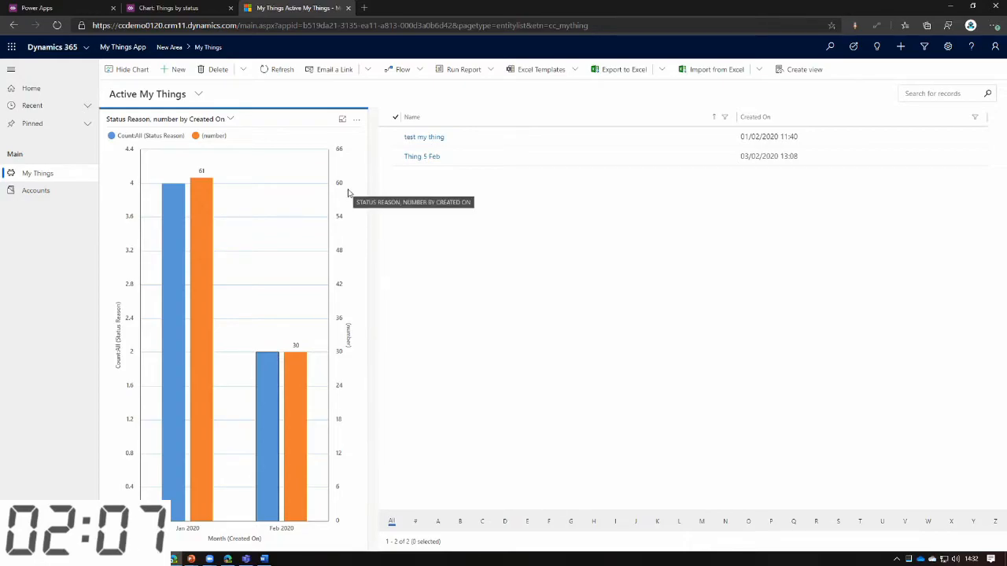
Create a new chart for My Things with Name as the series and Created On as the horizontal category
click(356, 118)
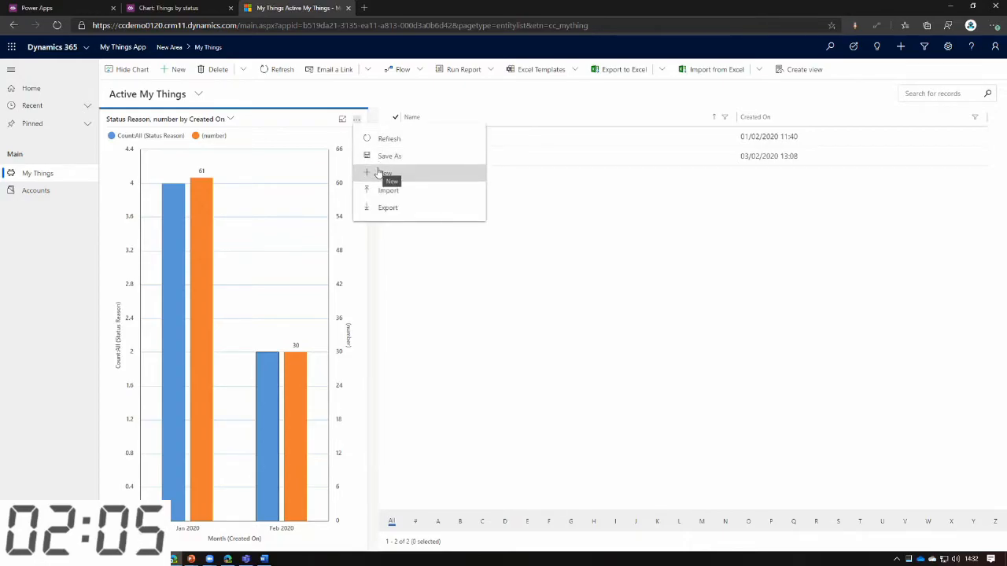
click(380, 172)
click(89, 312)
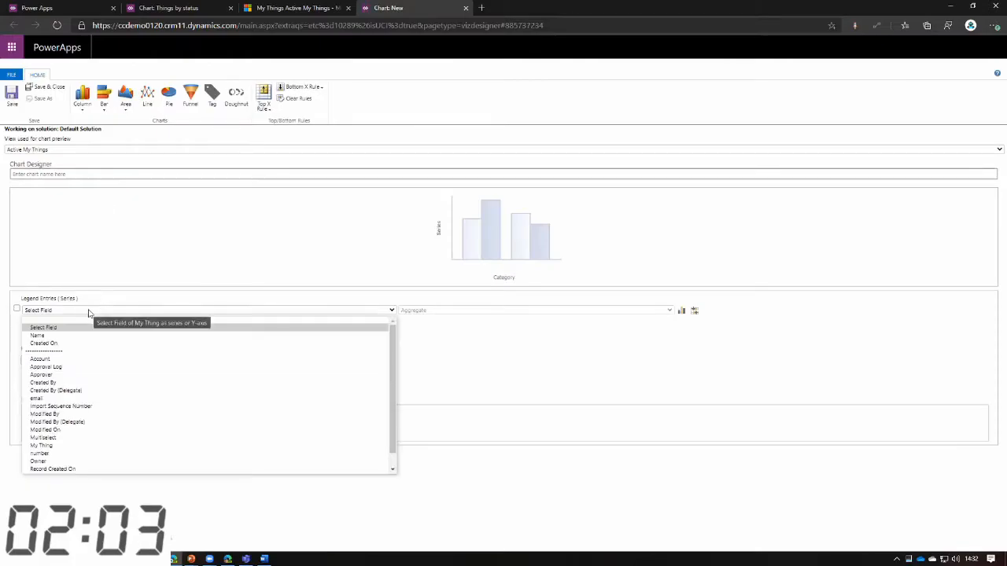
click(53, 336)
click(144, 359)
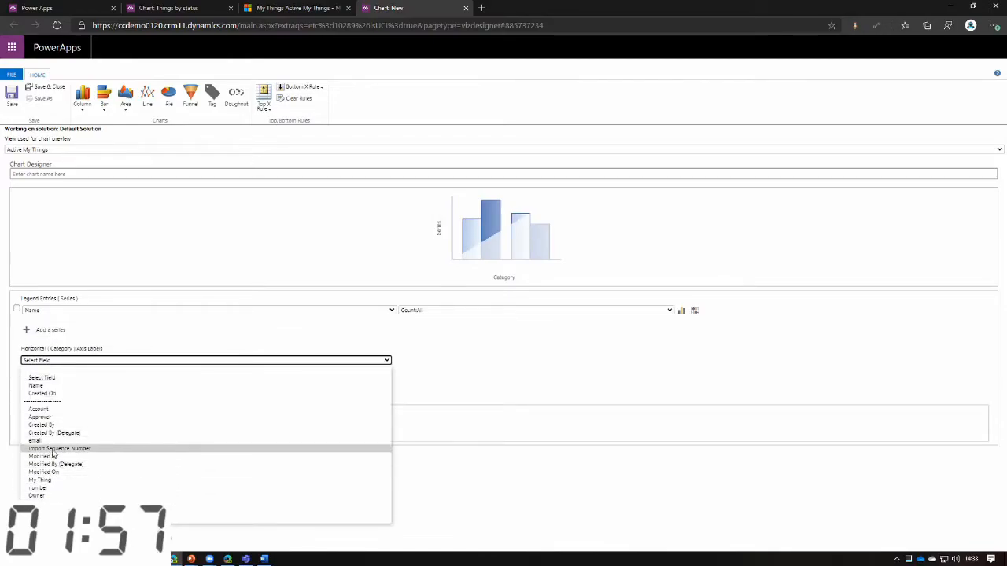
click(79, 393)
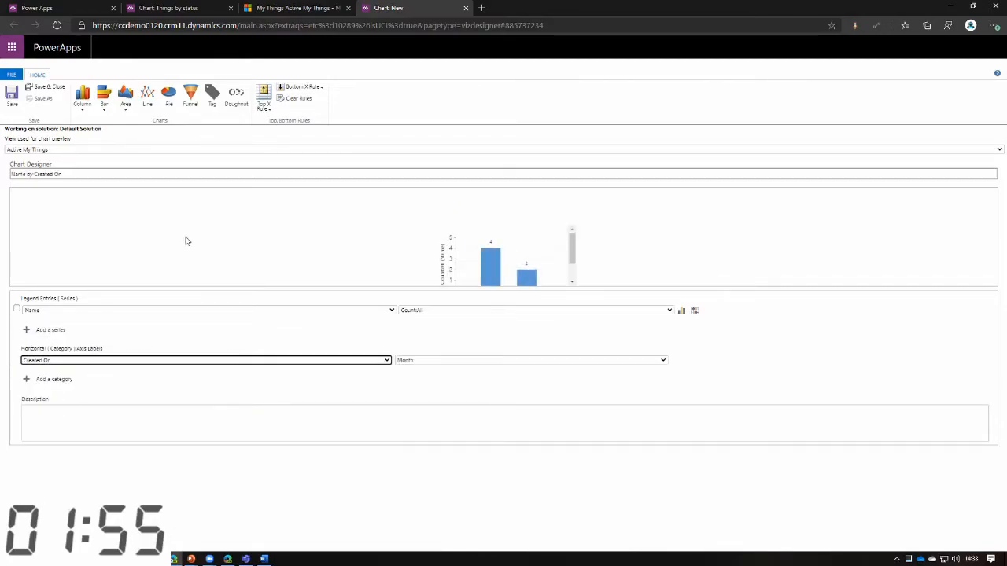
Name the new chart CC Demo Chart 1
drag(63, 174, 3, 175)
text(CC Demo Chart 1)
click(122, 226)
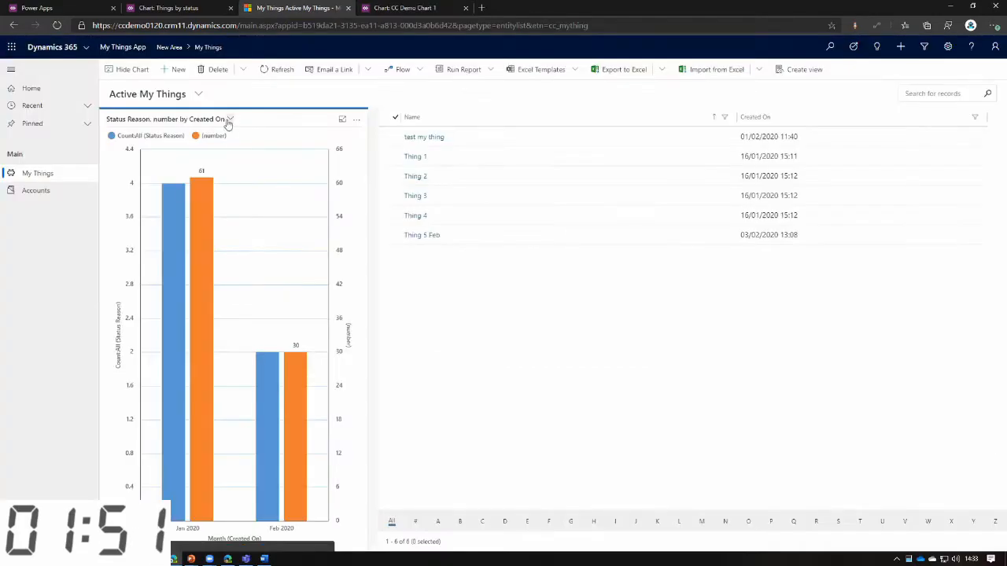
Display CC Demo Chart 1 in the My Things view and add the first listed user to its sharing list
click(226, 123)
click(150, 169)
click(355, 121)
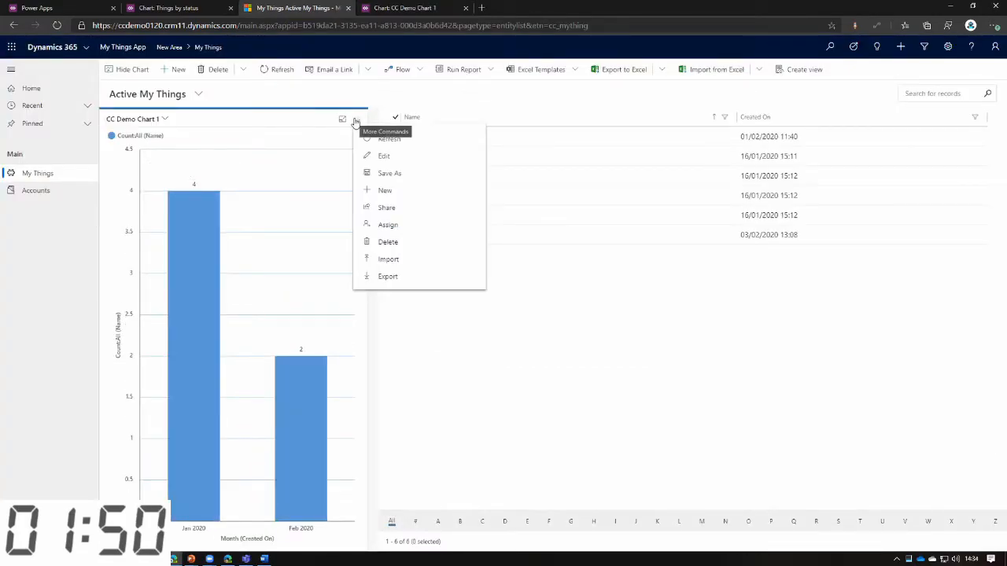
click(408, 207)
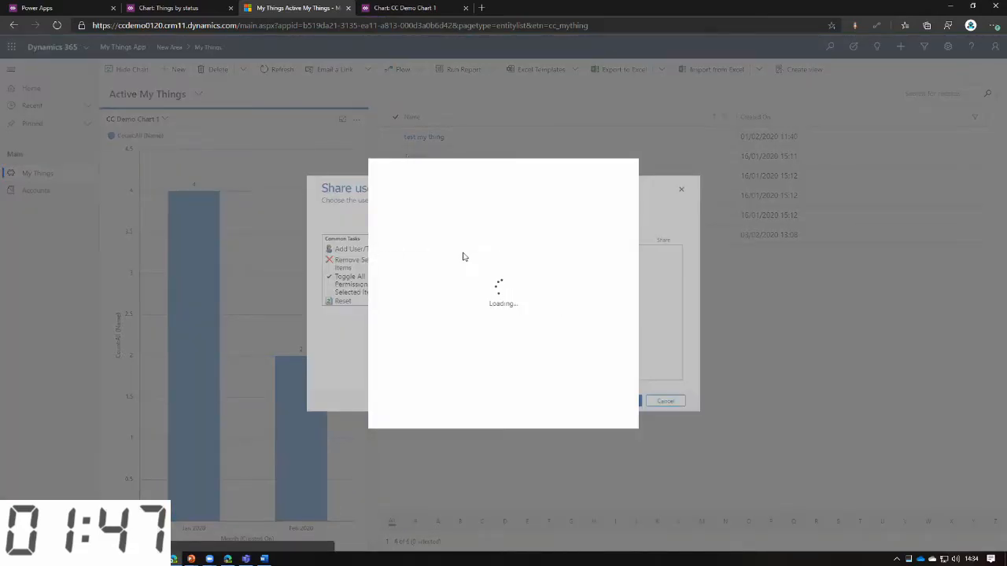
click(443, 288)
click(404, 401)
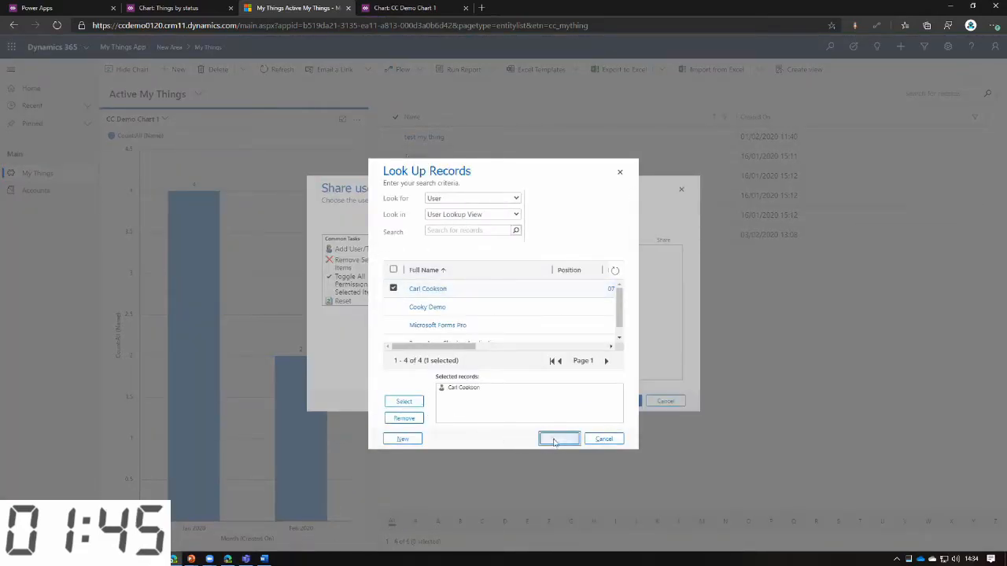
click(559, 438)
Grant the added user Write and Share permissions and share the chart
click(525, 250)
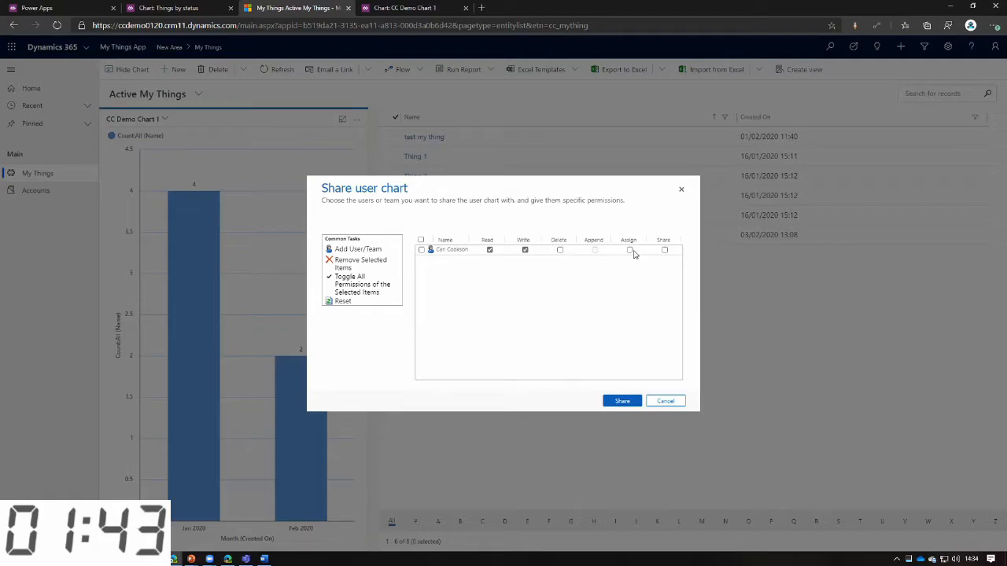
click(666, 251)
click(621, 401)
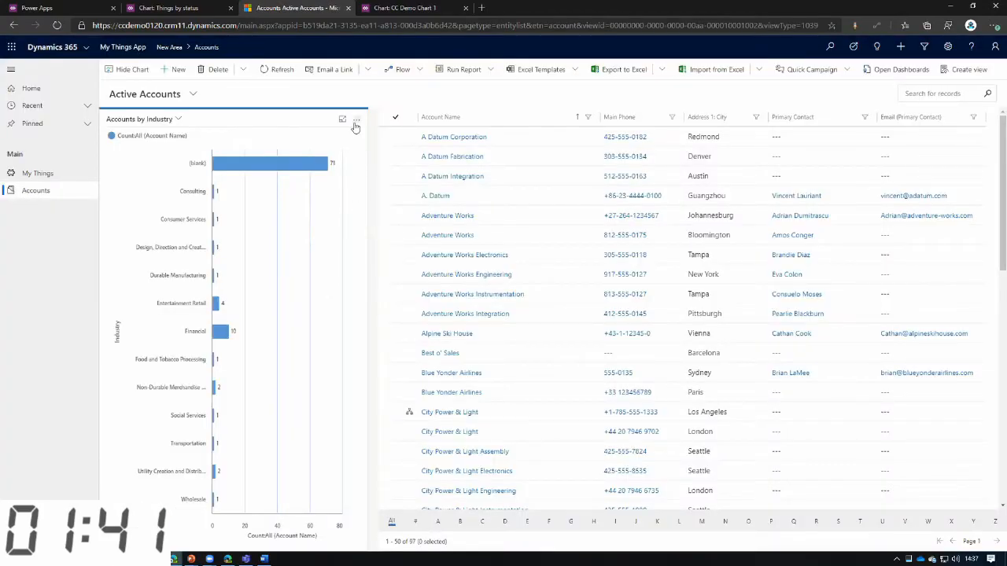
Save a copy of the Accounts by Industry chart as CC Demo Accounts Chart
click(356, 122)
click(389, 156)
click(397, 246)
text(CC Demo Accounts C)
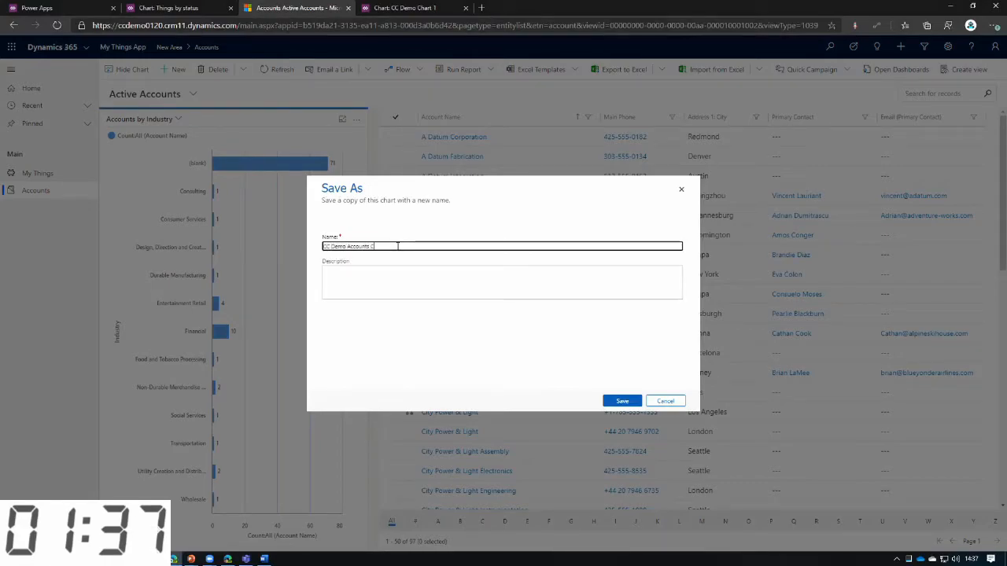
click(612, 401)
Edit CC Demo Accounts Chart to show the Account Name series as a Column chart, then save and close it
click(357, 120)
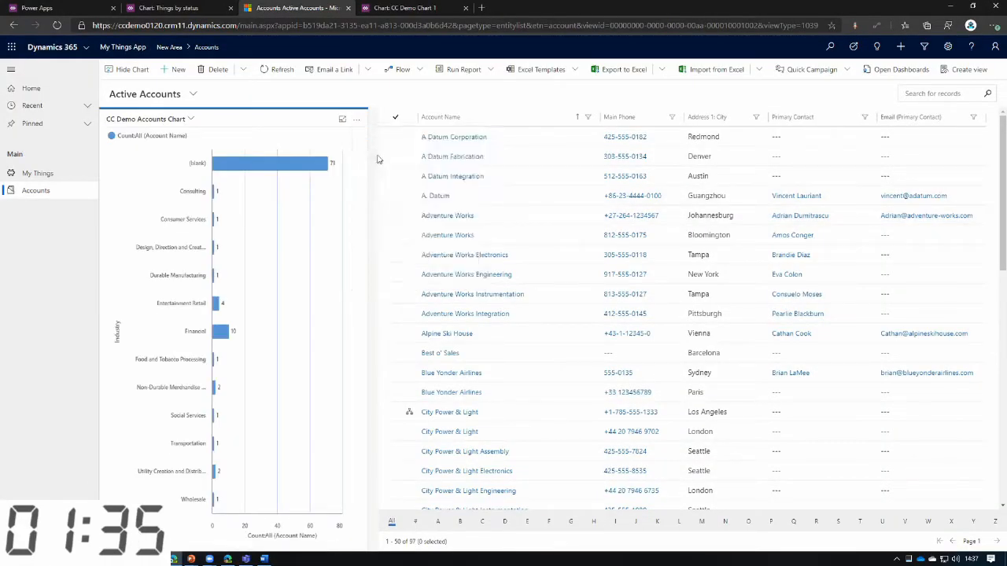
click(381, 156)
click(693, 311)
click(563, 322)
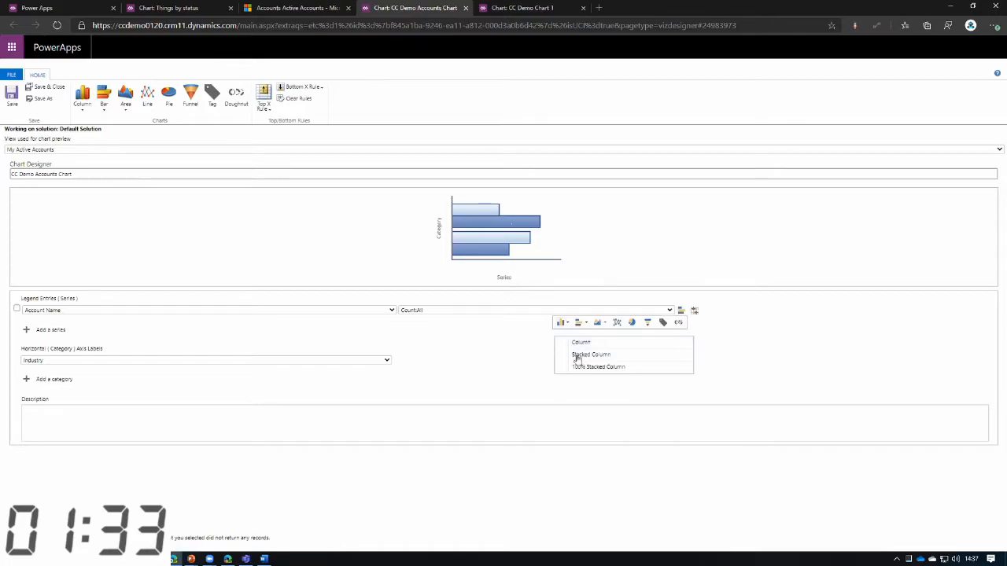
click(582, 343)
click(45, 86)
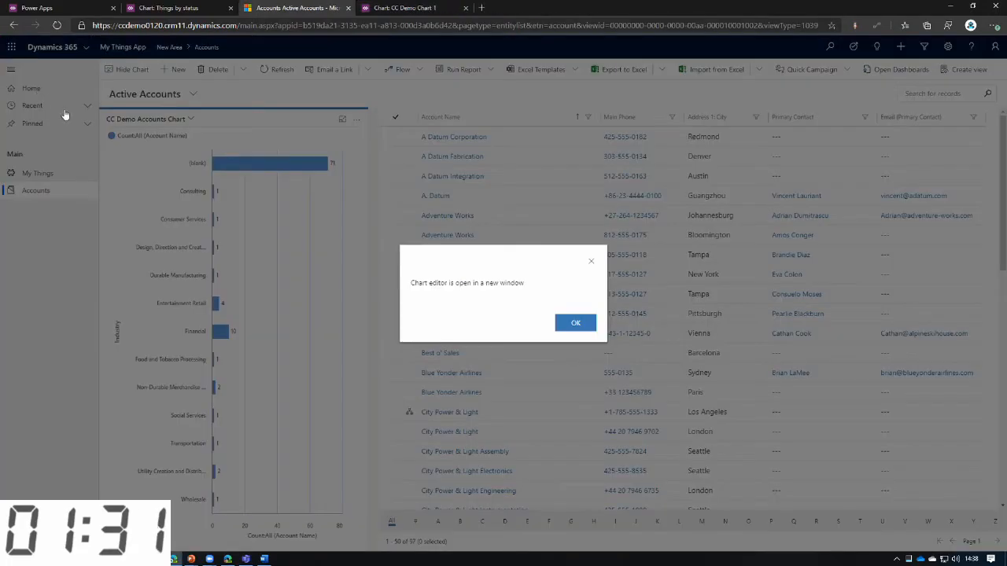
click(569, 329)
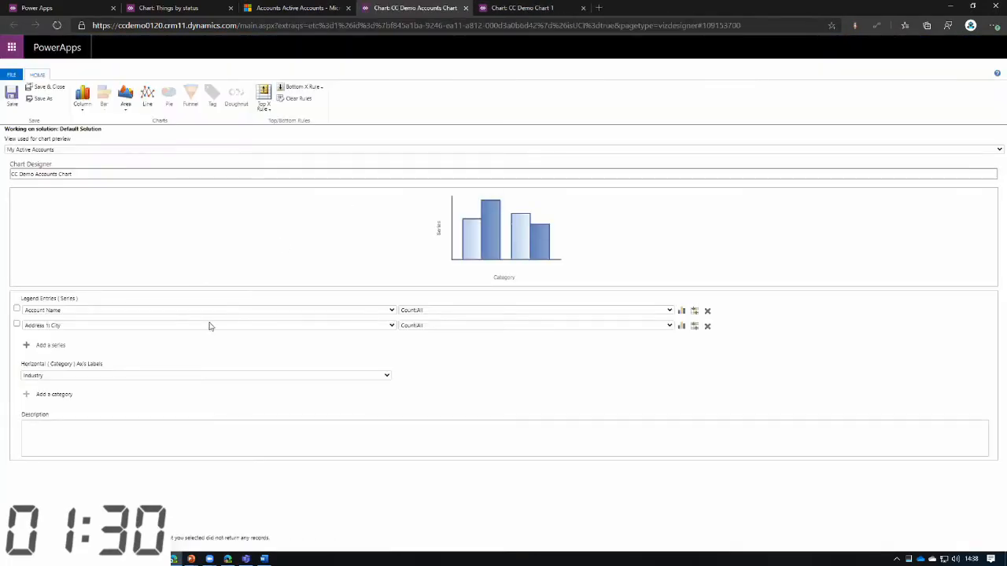
Change the second series to Number of Employees with the Max aggregate, then save and close the chart
click(209, 326)
click(51, 463)
click(418, 325)
click(418, 360)
click(48, 86)
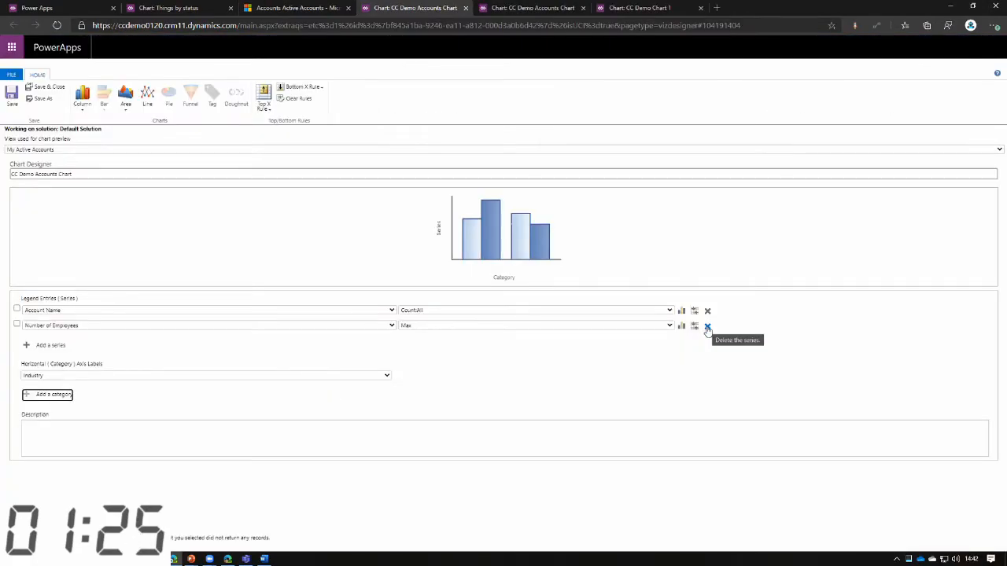
Replace the Number of Employees series with a second category, Address 1: Country/Region, then save and close the chart
click(707, 327)
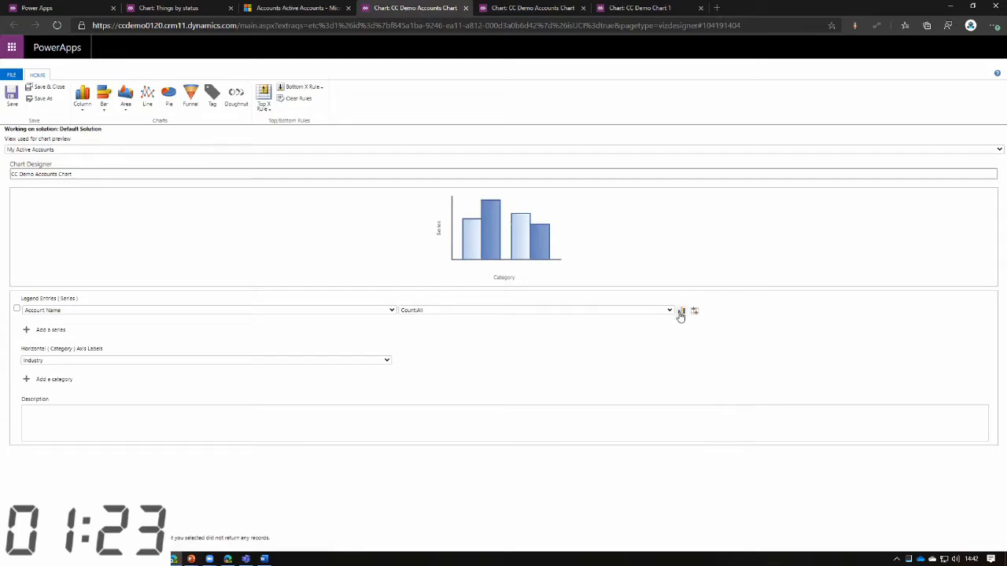
click(52, 379)
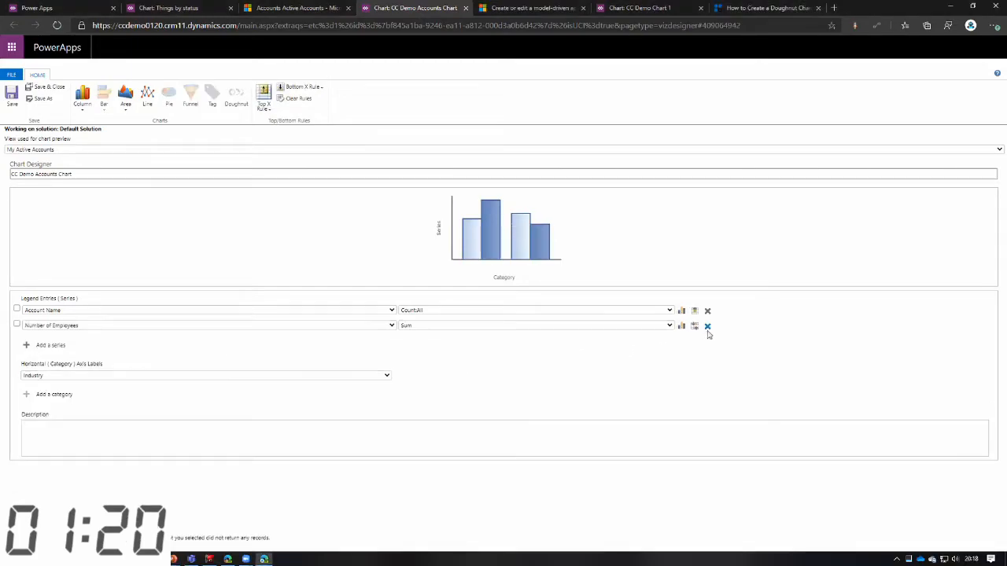
click(707, 327)
click(52, 380)
click(79, 376)
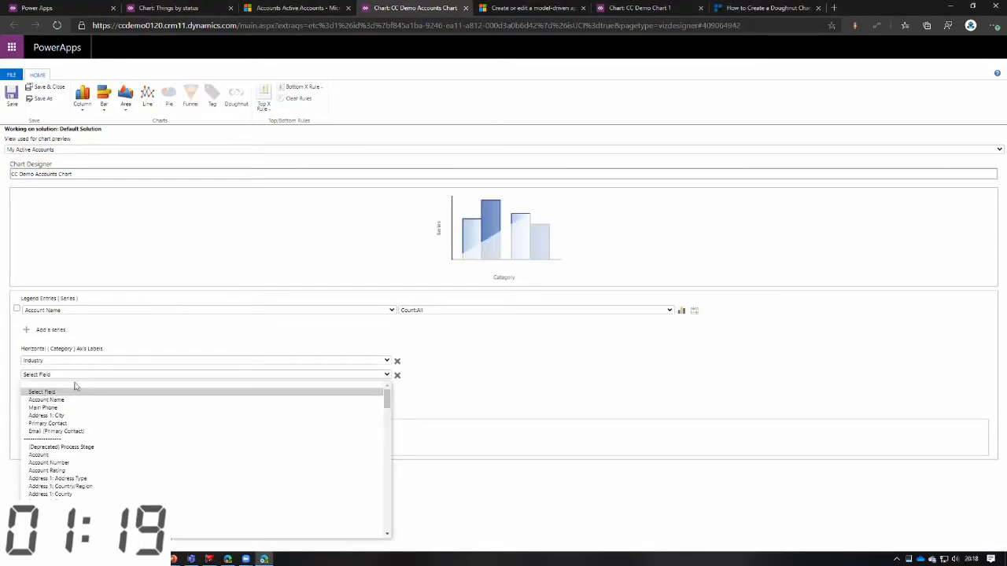
click(61, 486)
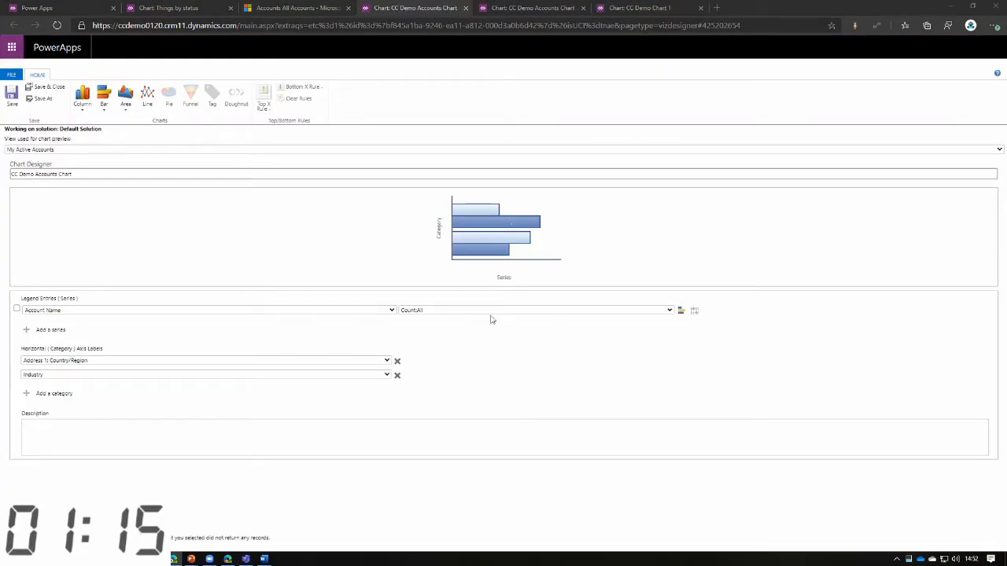
click(45, 87)
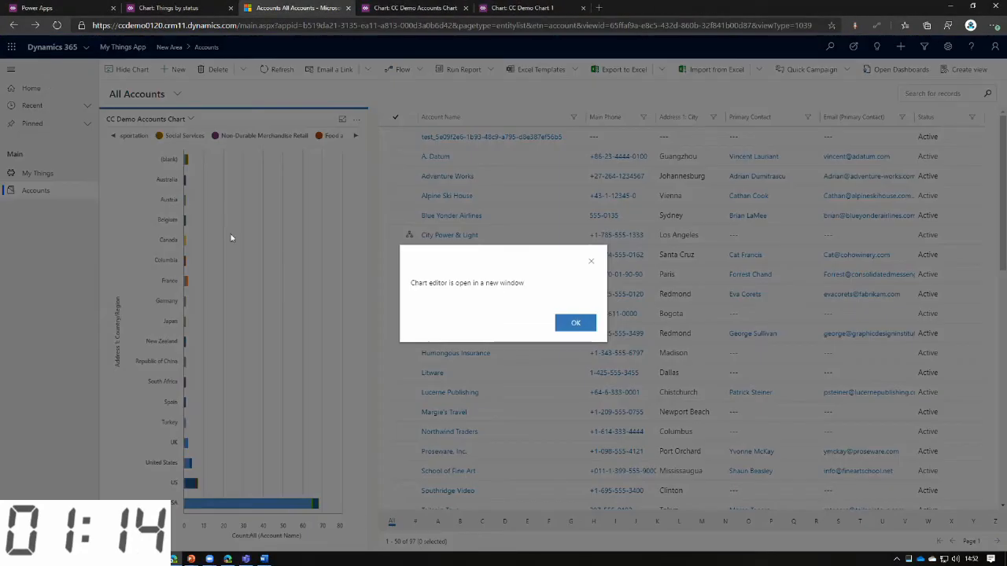
click(575, 323)
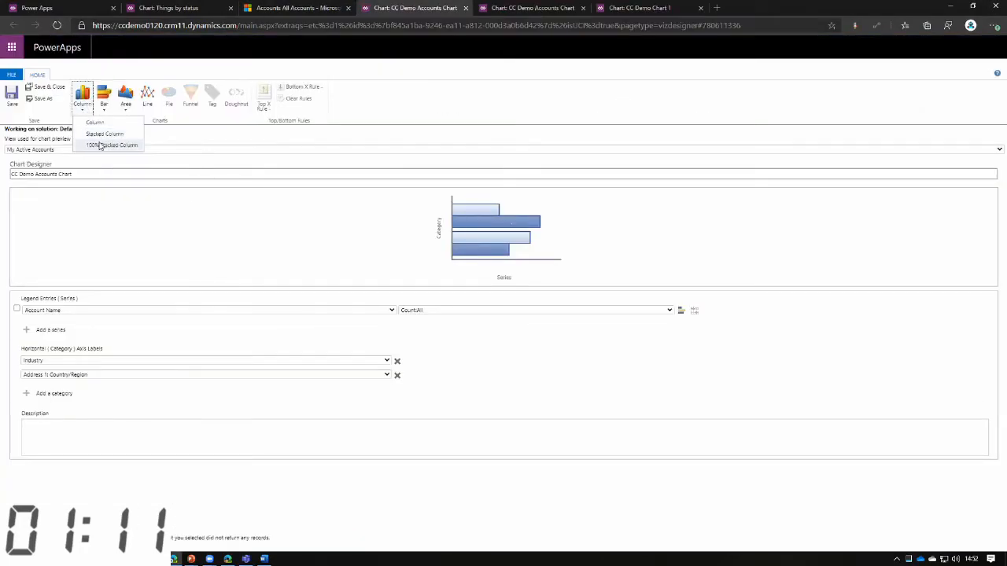
Change the two-category accounts chart to the plain Column type, then save and close it
click(94, 122)
click(47, 89)
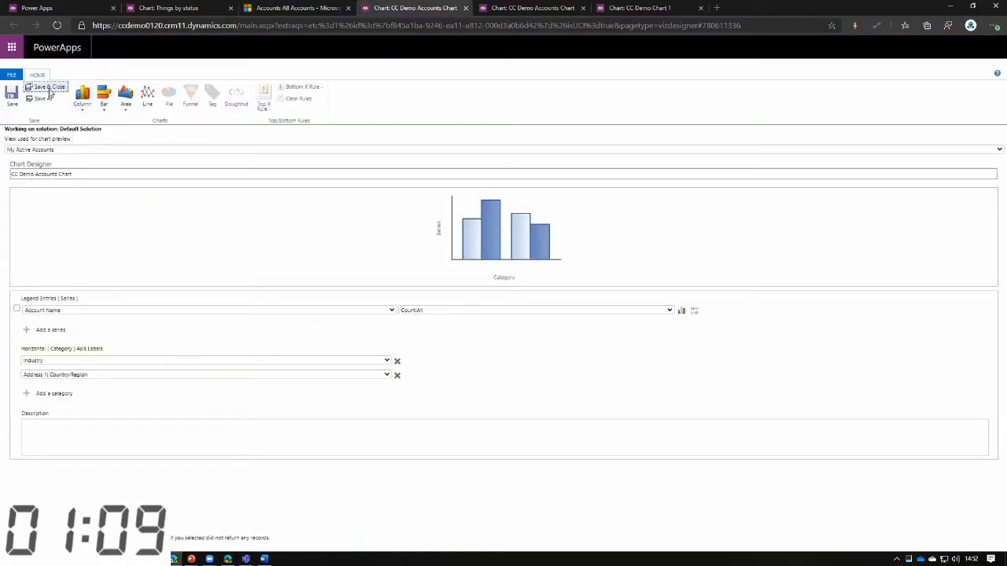
click(573, 323)
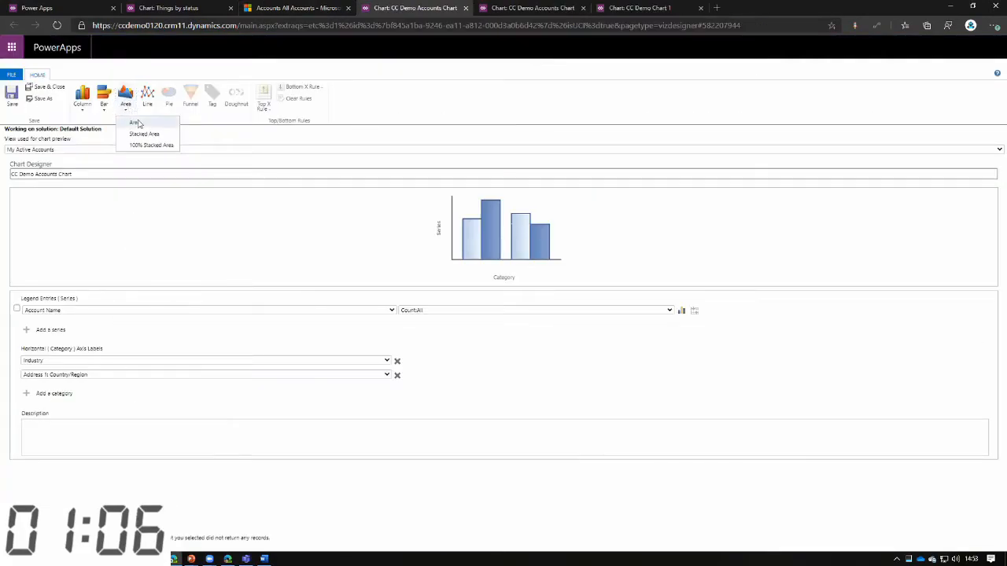
Save the two-category accounts chart with the Area type, then change it to Line and save and close it again
click(135, 123)
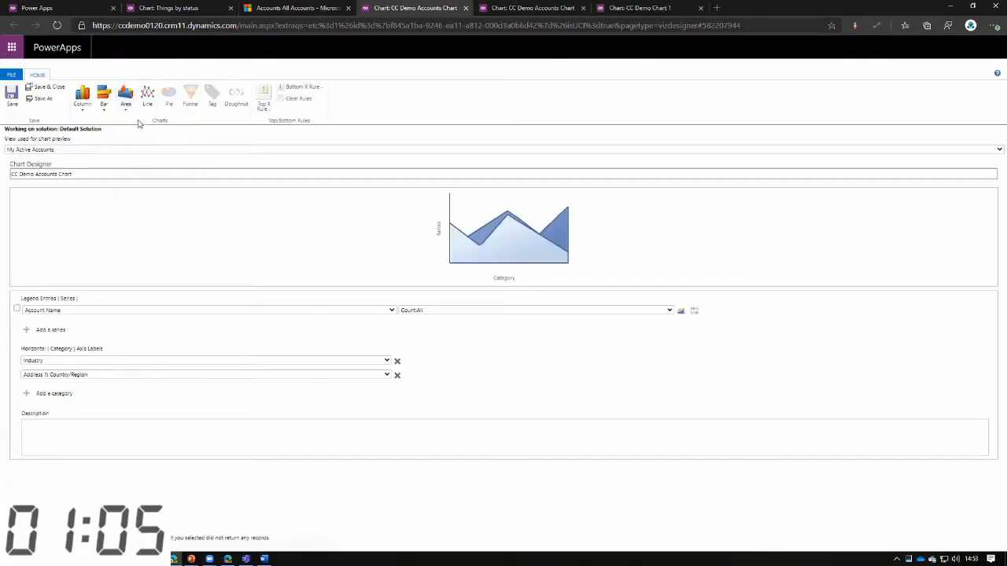
click(45, 89)
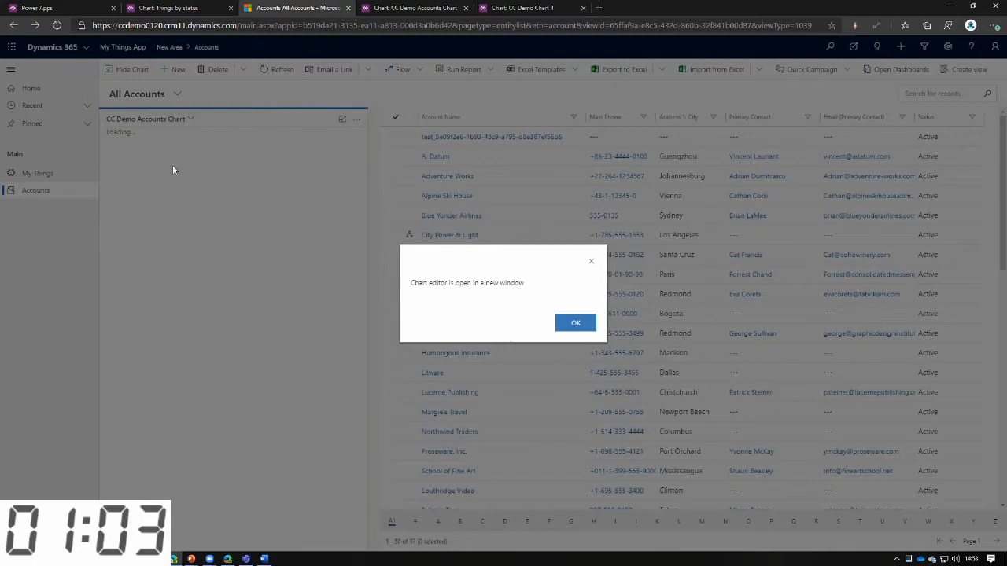
click(572, 323)
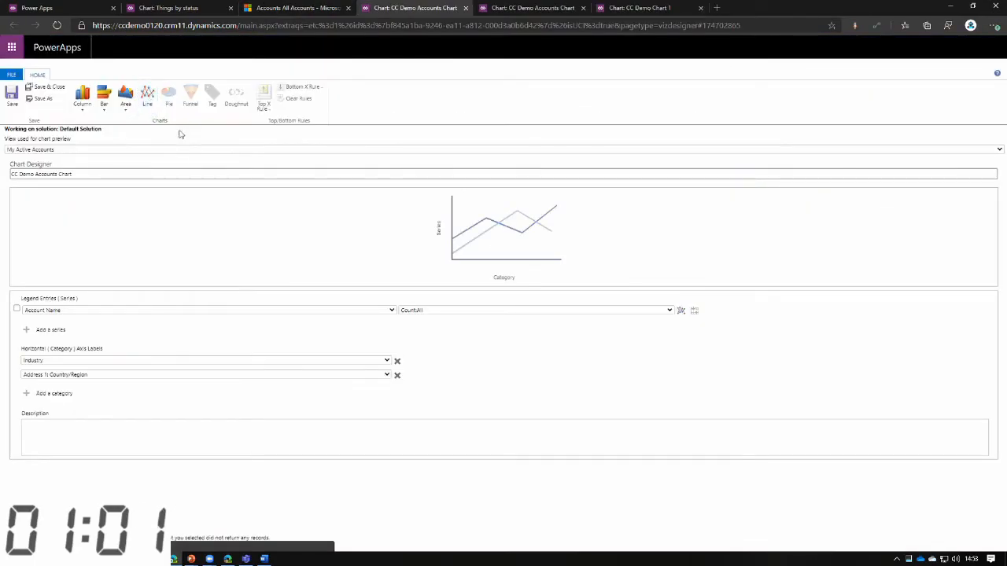
click(45, 88)
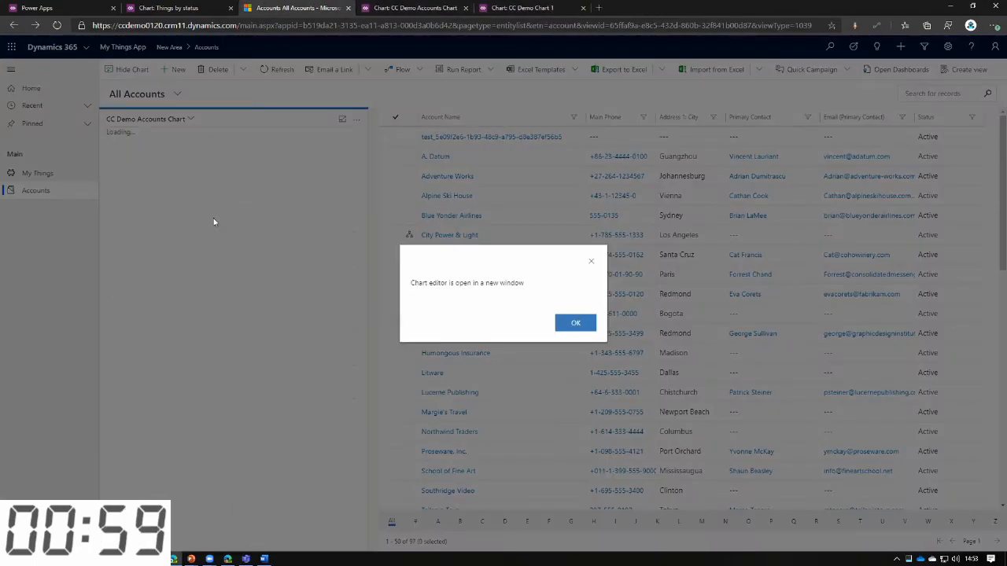
click(576, 323)
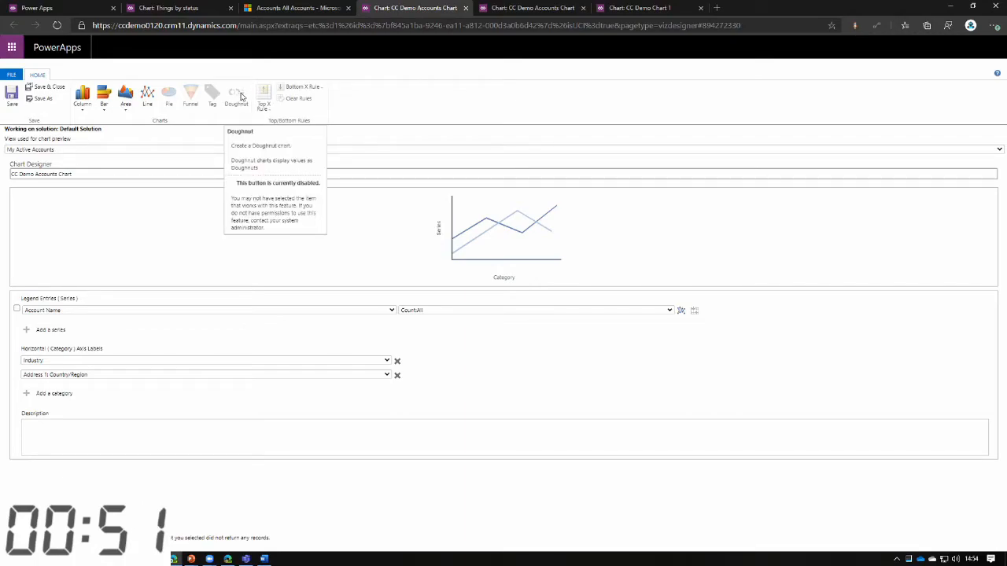
Remove the Address 1: Country/Region category, change the accounts chart to Pie, then save and close it
click(399, 376)
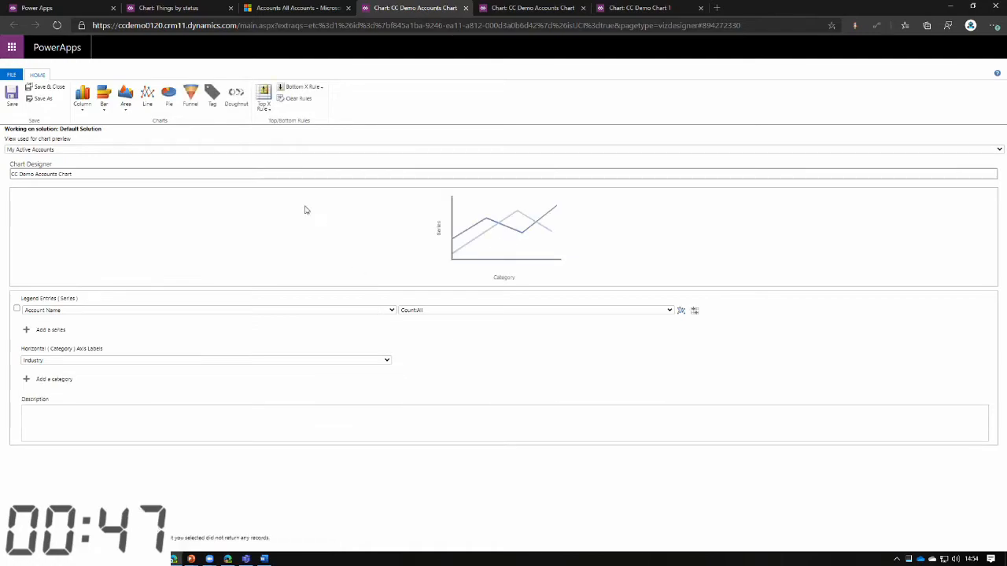
click(169, 95)
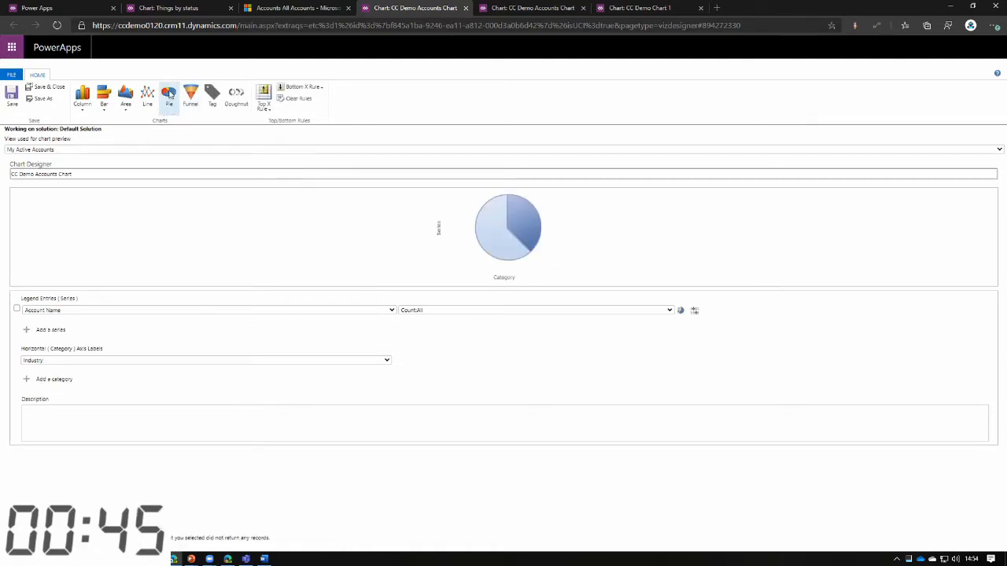
click(48, 88)
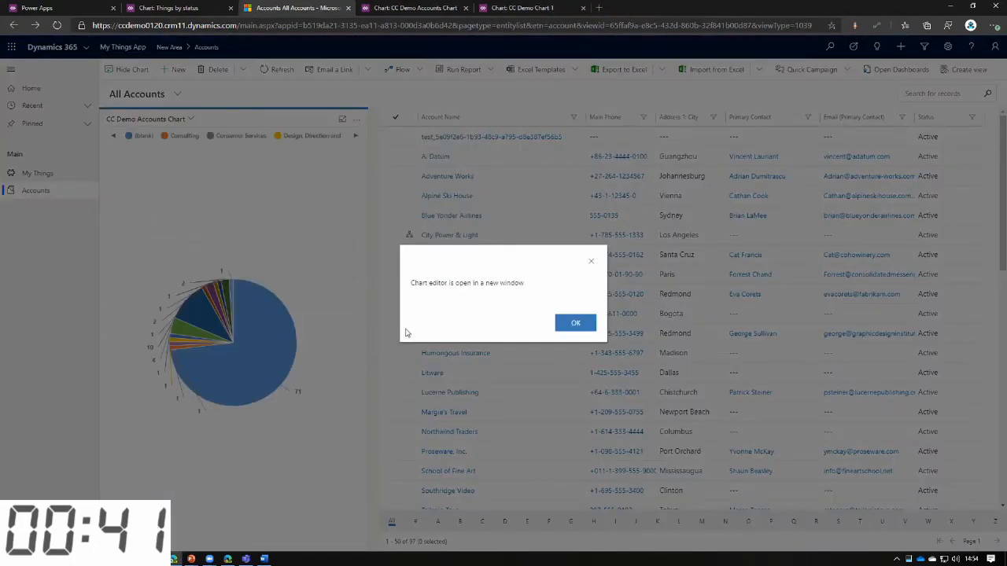
click(577, 324)
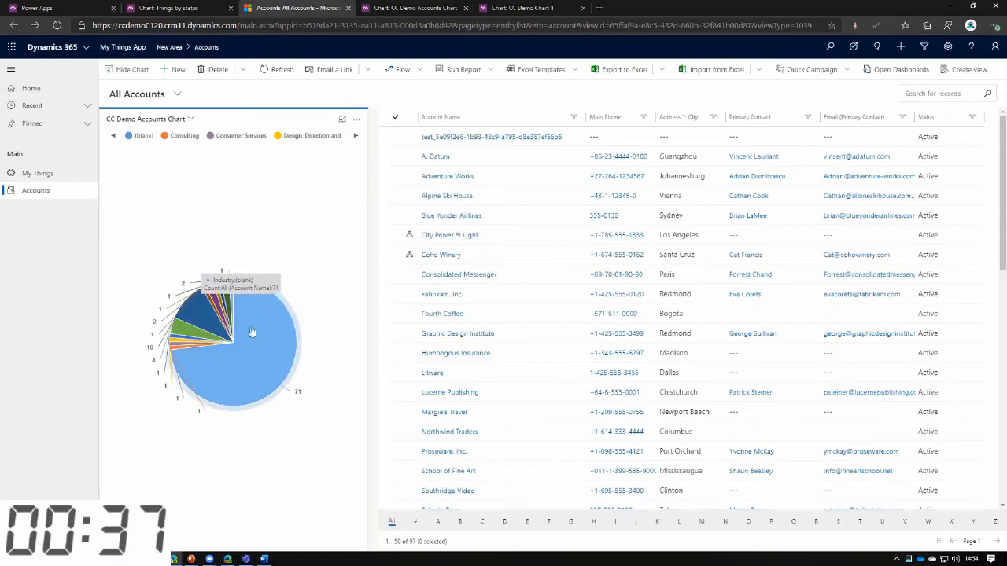
Save the accounts chart with the Funnel type, then change it to Doughnut and save and close it again
click(43, 89)
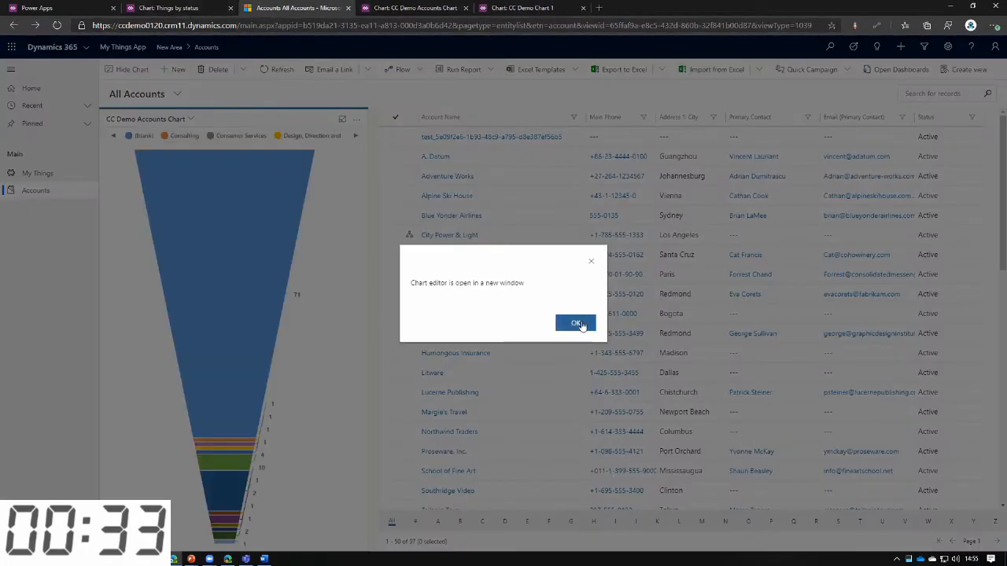
click(576, 324)
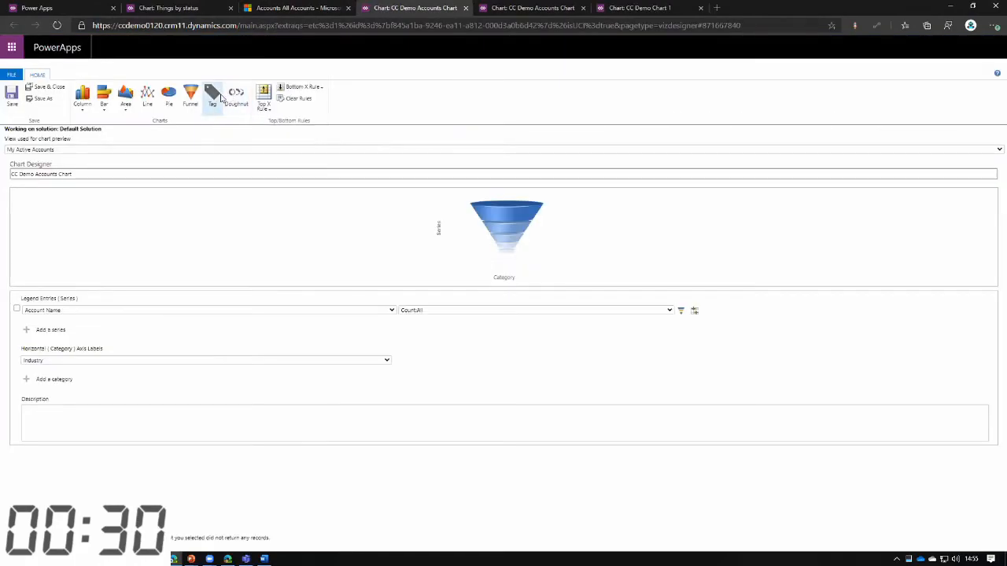
click(220, 98)
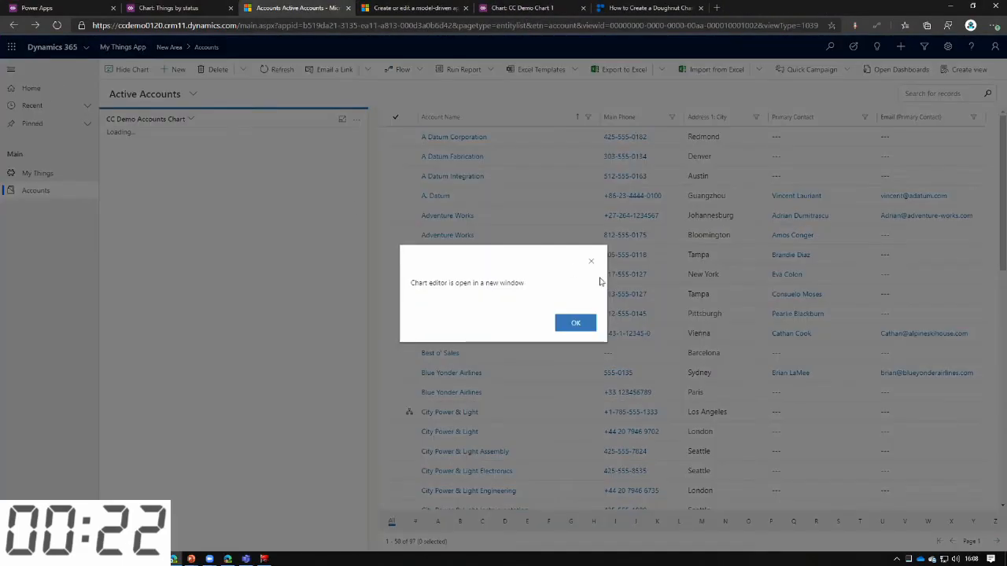
click(575, 323)
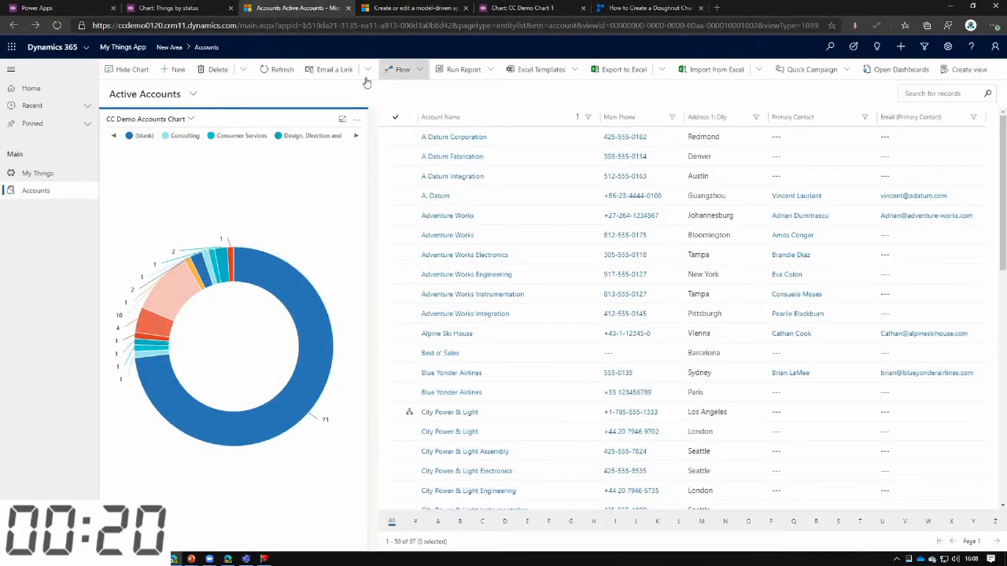
Reopen CC Demo Accounts Chart for editing, apply the first preset Top X rule to the Account Name series, then save and close it
click(357, 118)
click(382, 155)
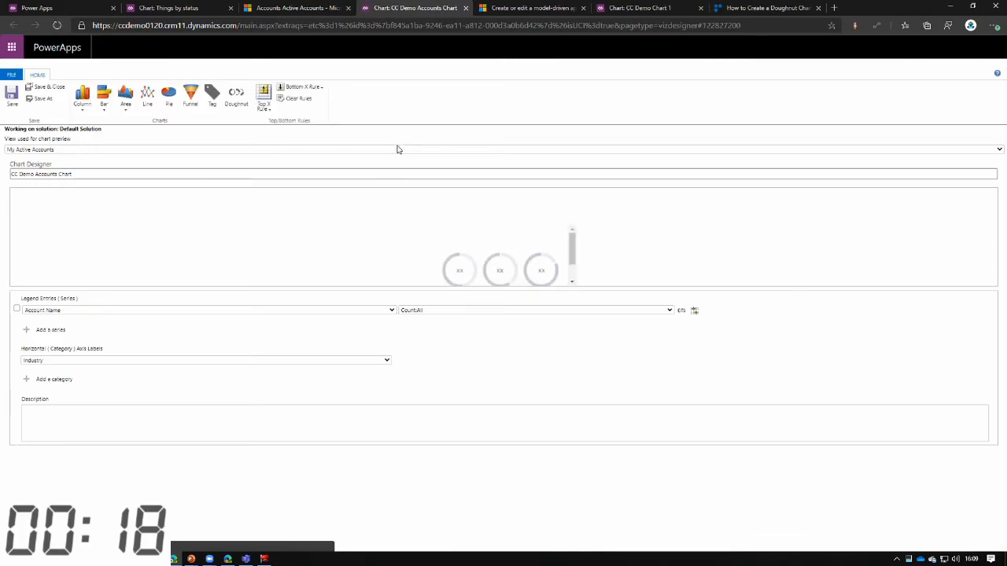
click(265, 108)
click(280, 123)
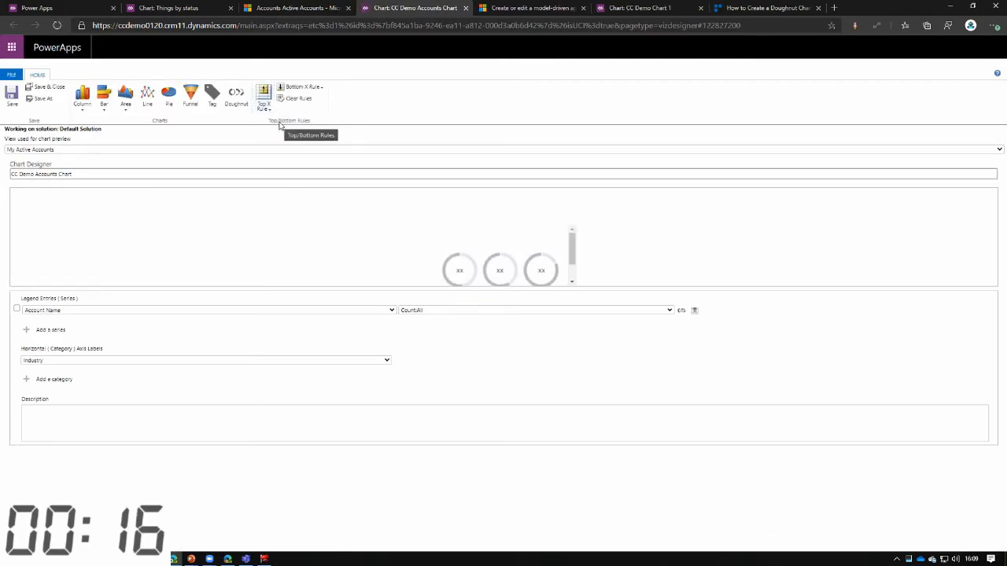
click(45, 86)
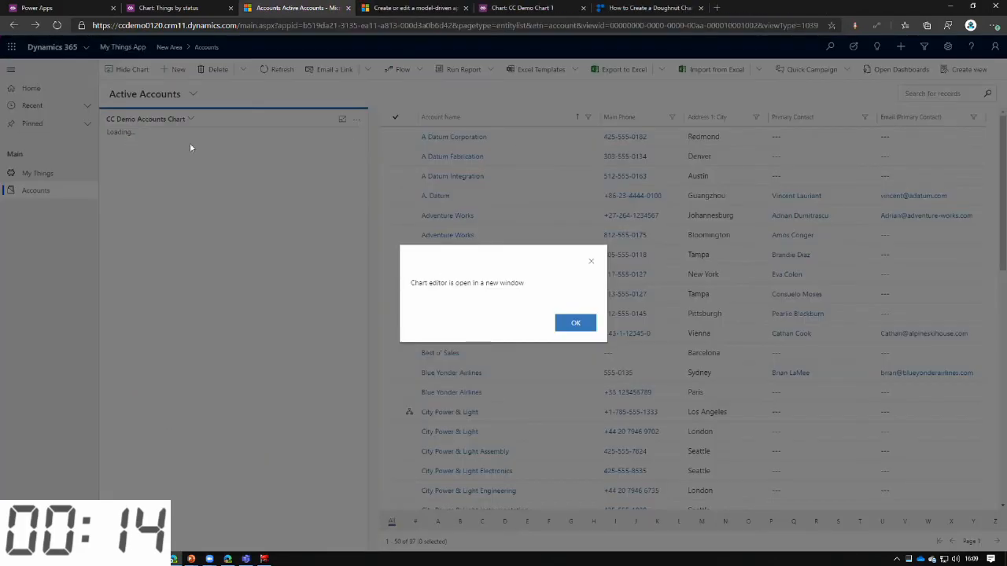
click(575, 323)
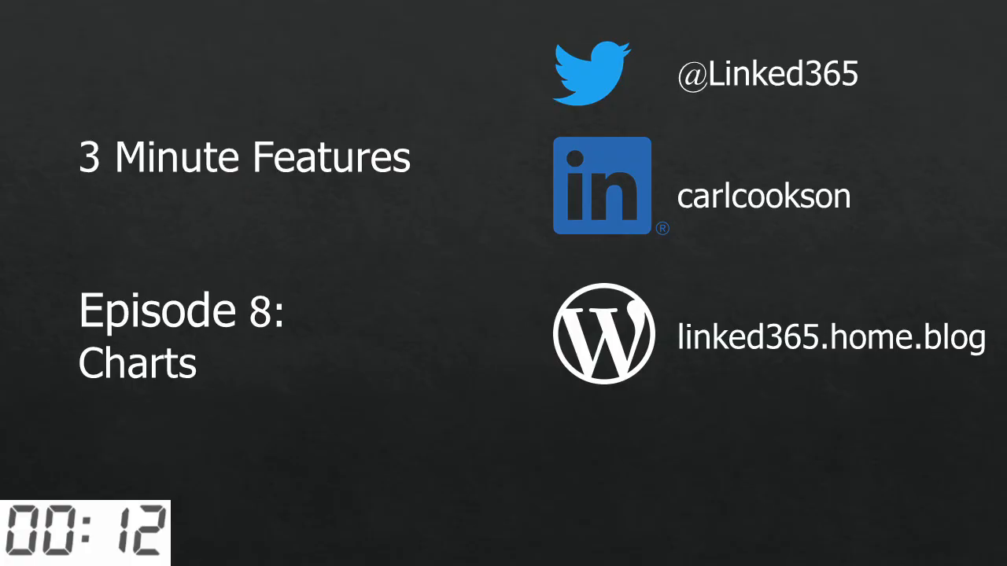